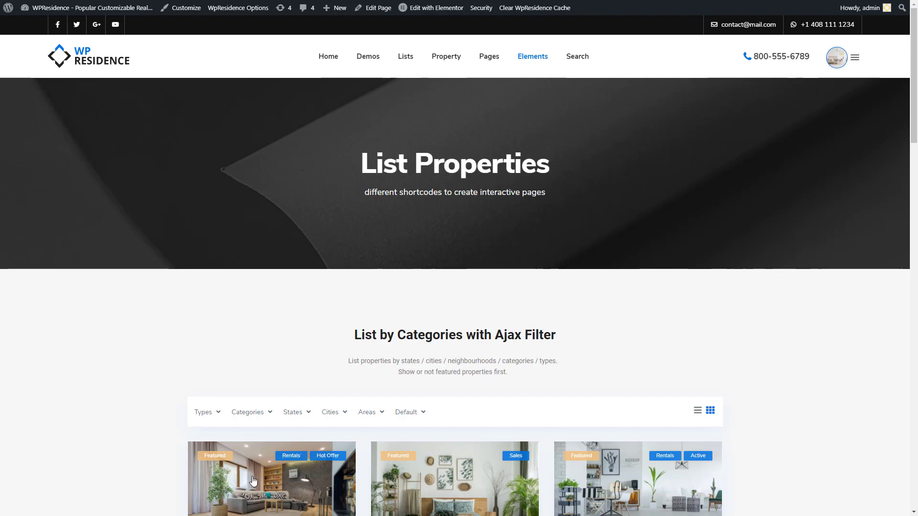
Step: Open the settings of the WpResidence Properties List with Filter widget
{"action": "scroll", "coordinate": [805, 390], "scroll_direction": "down", "scroll_amount": 8}
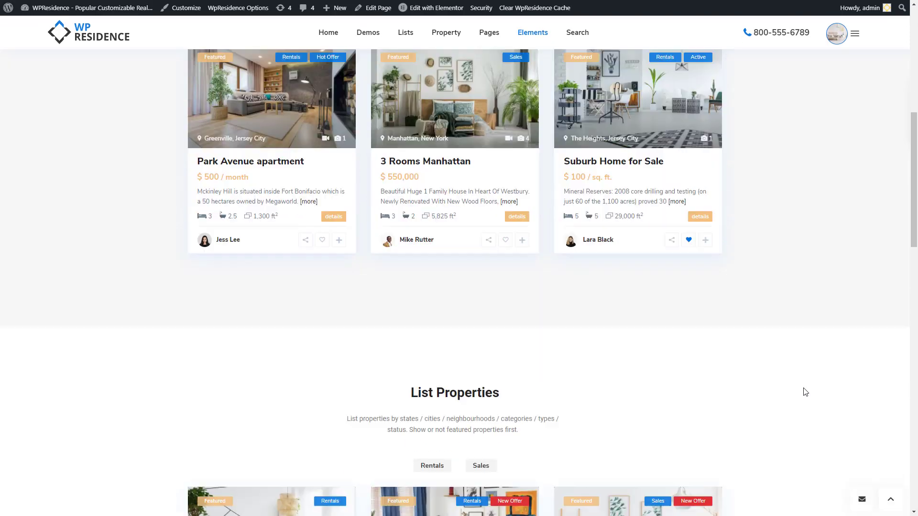
{"action": "scroll", "coordinate": [805, 392], "scroll_direction": "down", "scroll_amount": 10}
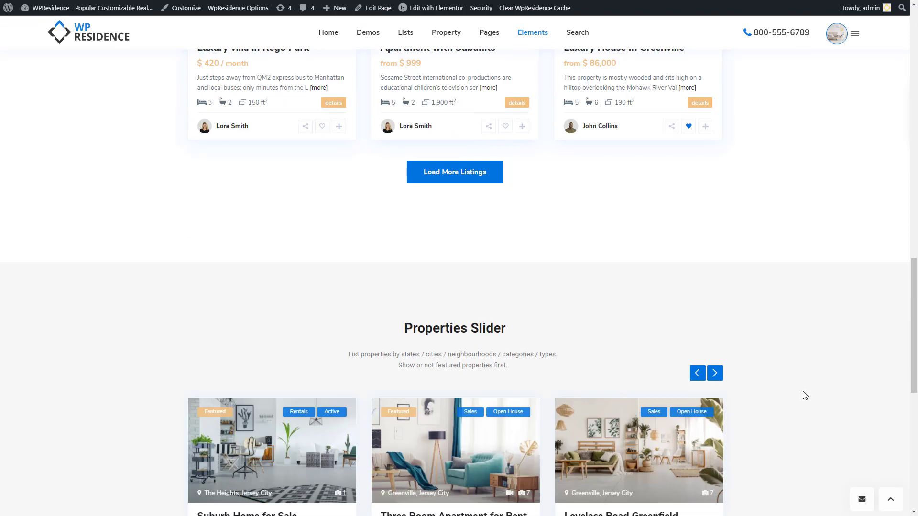
{"action": "scroll", "coordinate": [806, 396], "scroll_direction": "down", "scroll_amount": 8}
{"action": "scroll", "coordinate": [805, 396], "scroll_direction": "up", "scroll_amount": 20}
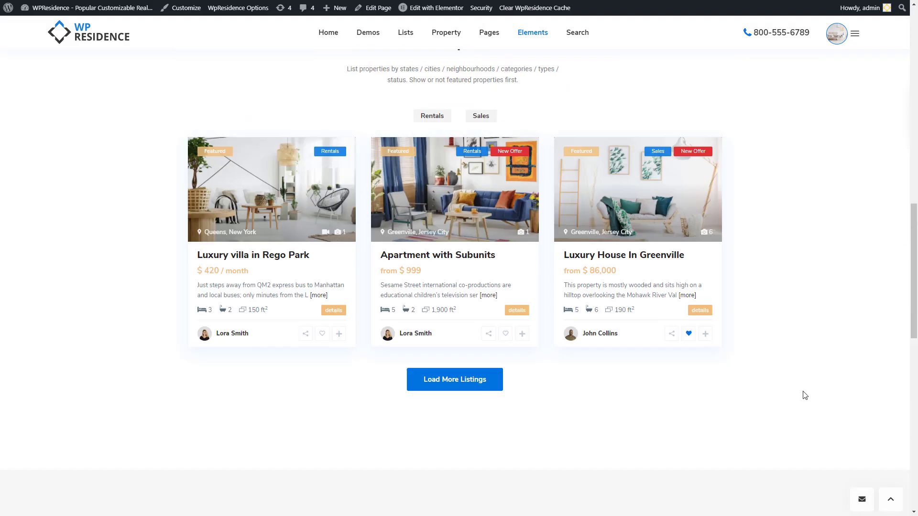
{"action": "scroll", "coordinate": [806, 396], "scroll_direction": "up", "scroll_amount": 6}
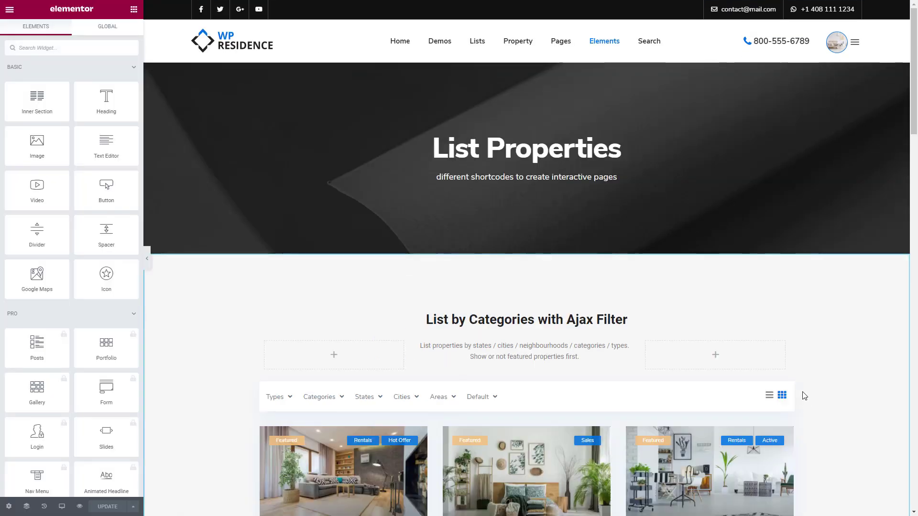
{"action": "left_click", "coordinate": [792, 389]}
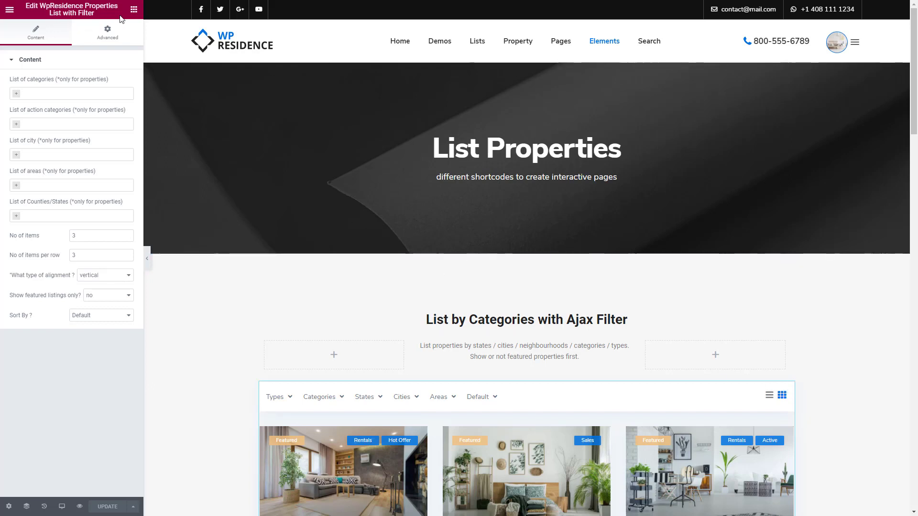
Step: Show the WPResidence Widgets category in the widget panel, then reopen the filter list widget's settings
{"action": "left_click", "coordinate": [134, 10]}
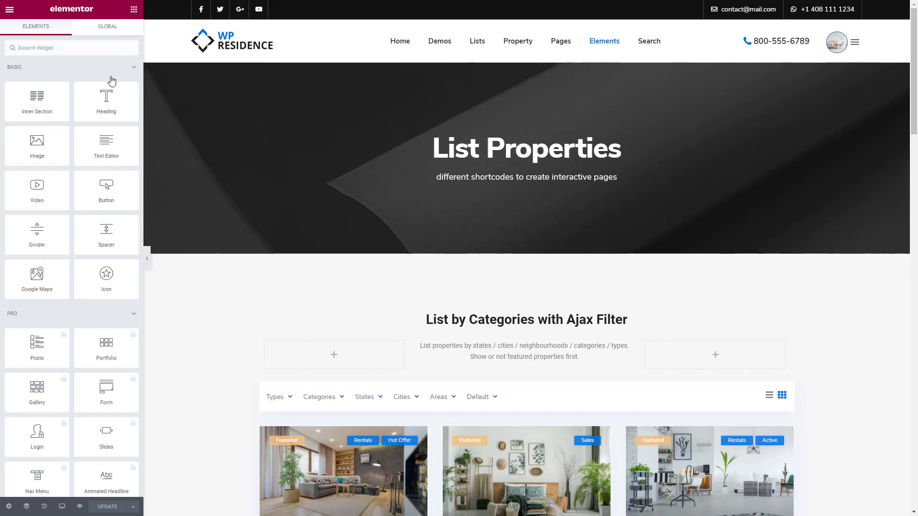
{"action": "left_click", "coordinate": [133, 69]}
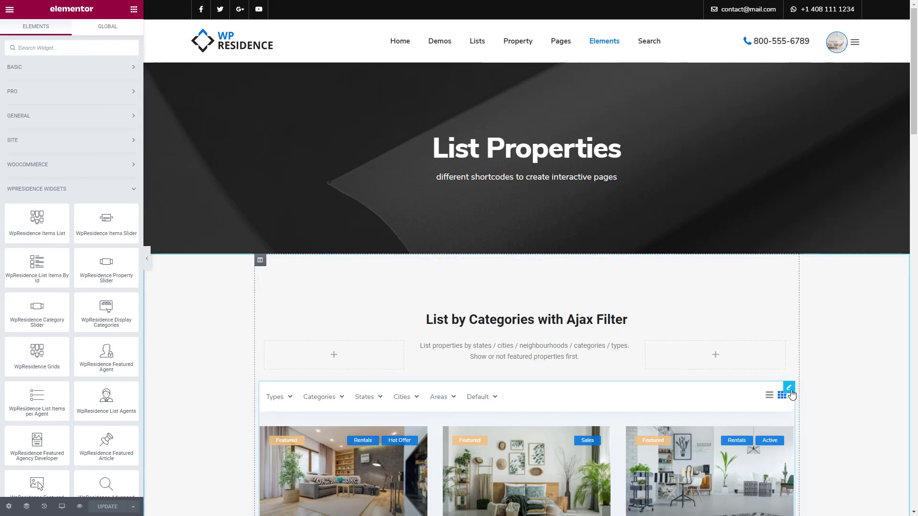
{"action": "left_click", "coordinate": [790, 392]}
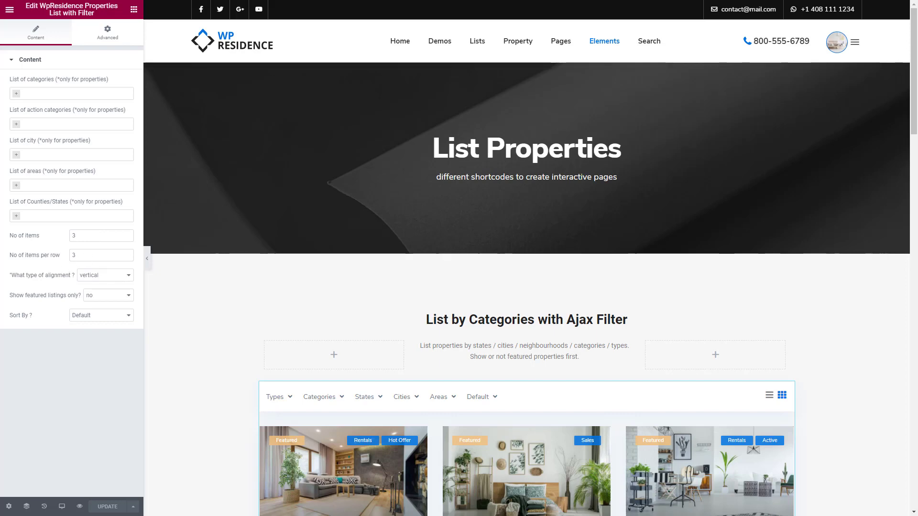
{"action": "left_click", "coordinate": [90, 279]}
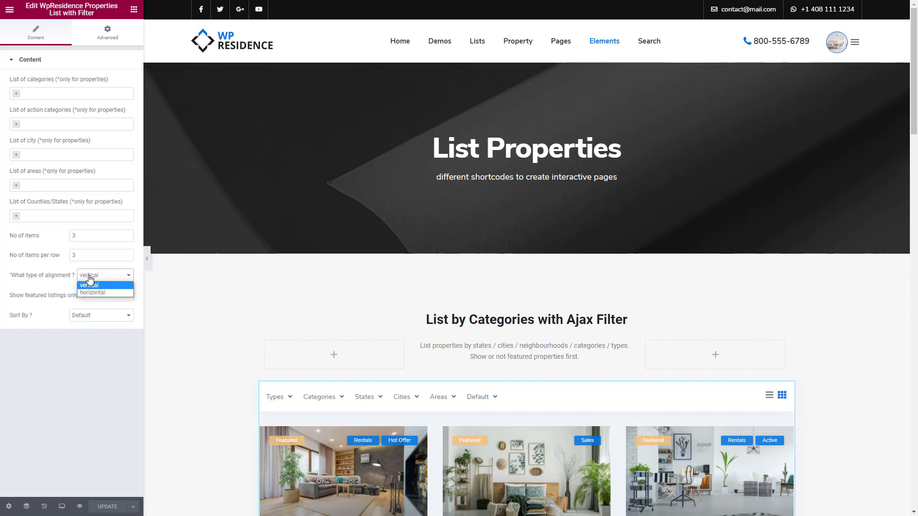
{"action": "left_click", "coordinate": [92, 293]}
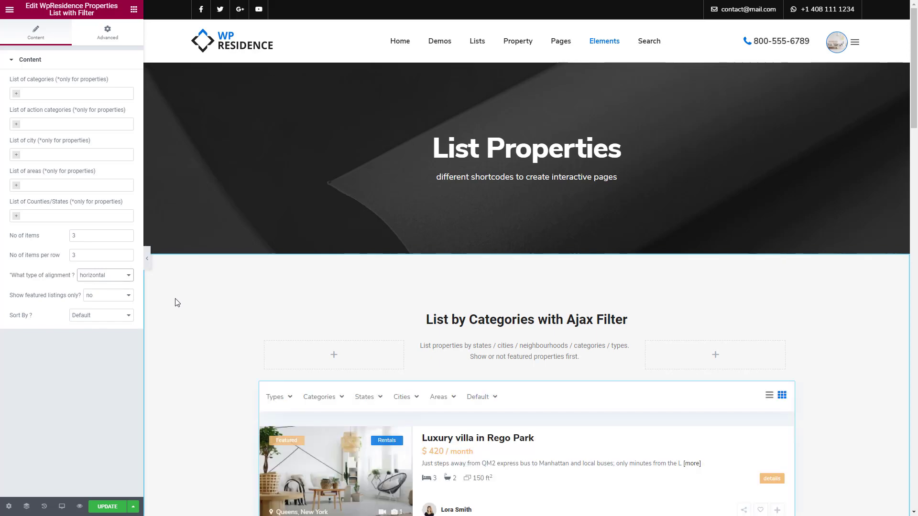
{"action": "scroll", "coordinate": [177, 306], "scroll_direction": "down", "scroll_amount": 5}
{"action": "scroll", "coordinate": [177, 302], "scroll_direction": "up", "scroll_amount": 4}
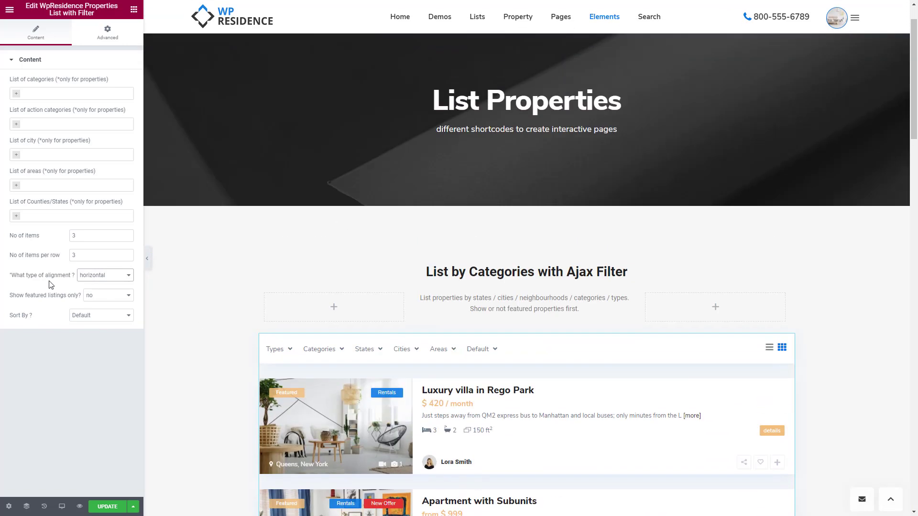
{"action": "left_click", "coordinate": [98, 275]}
{"action": "left_click", "coordinate": [94, 286]}
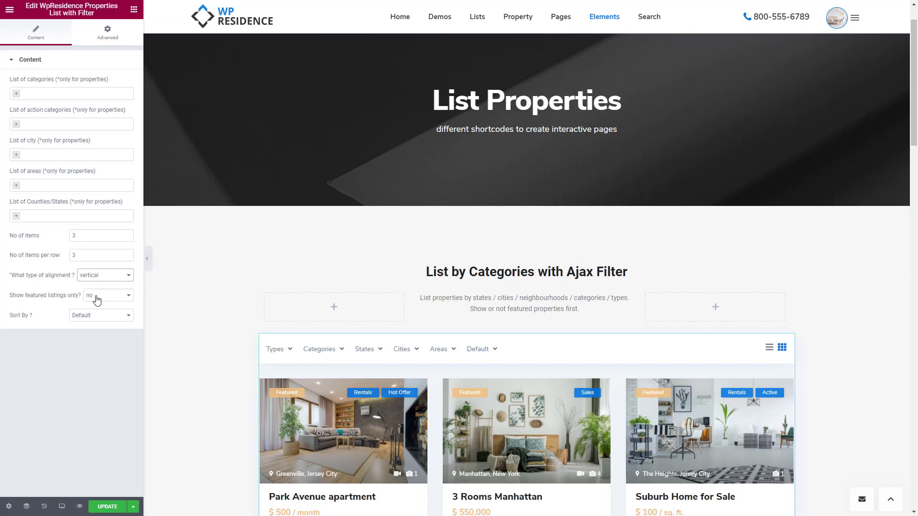
{"action": "left_click", "coordinate": [97, 316]}
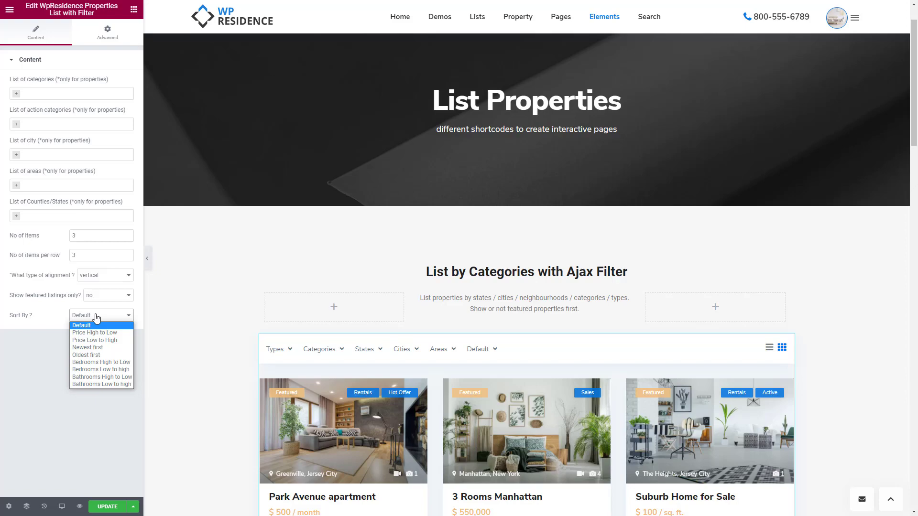
{"action": "left_click", "coordinate": [97, 317]}
{"action": "scroll", "coordinate": [526, 355], "scroll_direction": "down", "scroll_amount": 5}
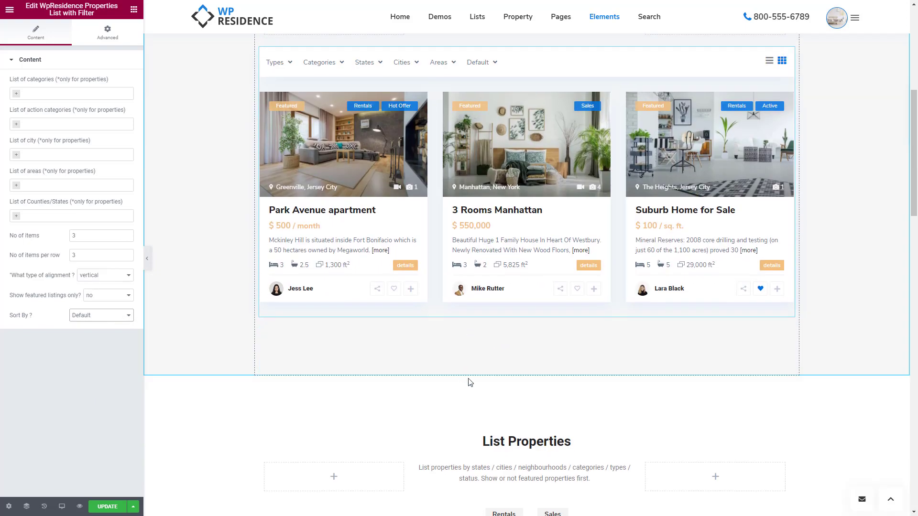
Step: Open the WpResidence Items List widget's Content settings
{"action": "scroll", "coordinate": [715, 412], "scroll_direction": "down", "scroll_amount": 2}
{"action": "left_click", "coordinate": [789, 414]}
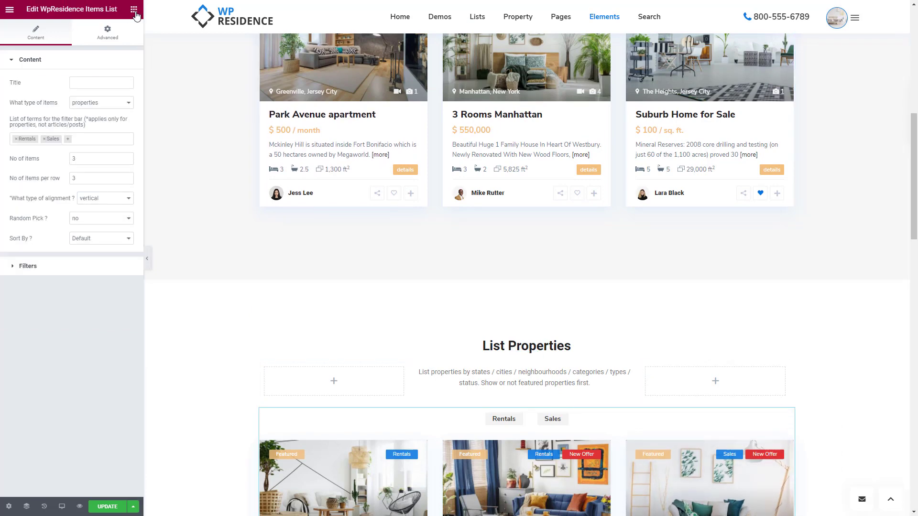
{"action": "left_click", "coordinate": [136, 13]}
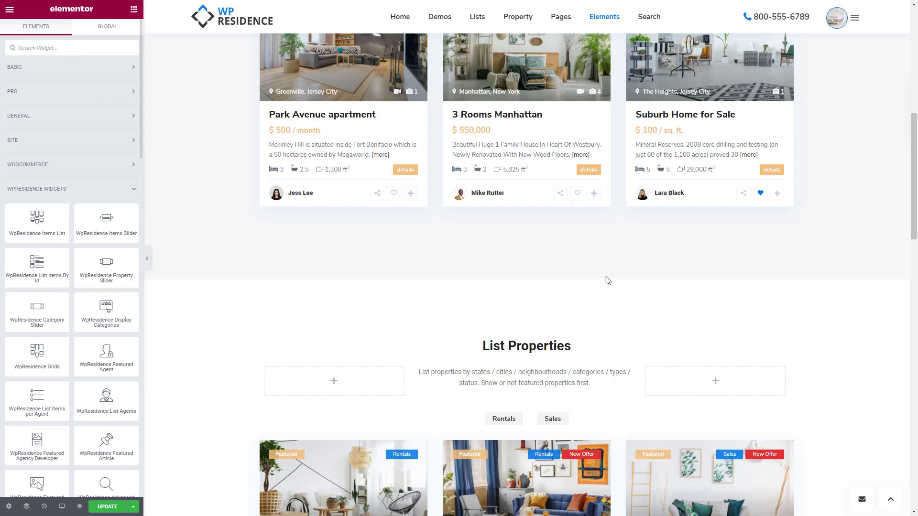
{"action": "left_click", "coordinate": [790, 415]}
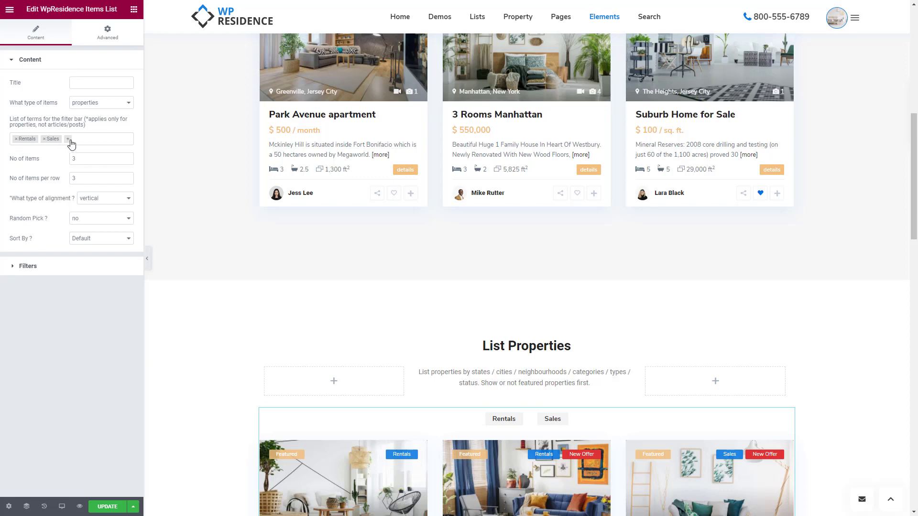
{"action": "left_click", "coordinate": [552, 420]}
Step: Keep vertical alignment and Default sort order, then expand the Items List's Filters section
{"action": "left_click", "coordinate": [92, 203]}
{"action": "left_click", "coordinate": [91, 202]}
{"action": "left_click", "coordinate": [88, 244]}
{"action": "left_click", "coordinate": [88, 245]}
{"action": "left_click", "coordinate": [62, 266]}
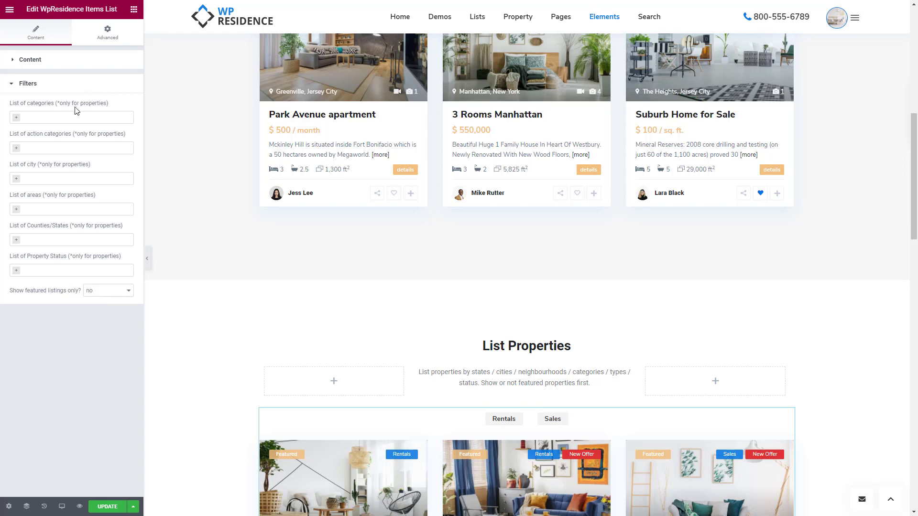
Step: Keep 'Show featured listings only?' at no and scroll down to the Properties Slider
{"action": "left_click", "coordinate": [100, 295]}
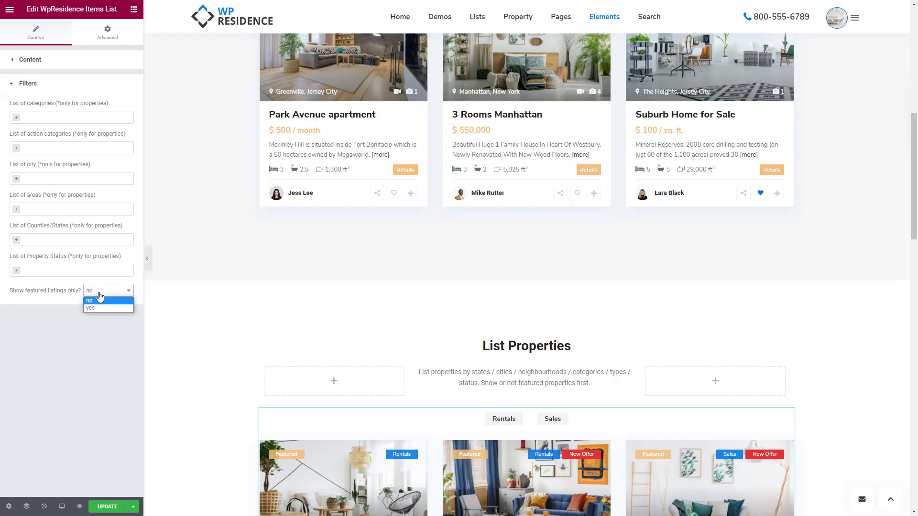
{"action": "left_click", "coordinate": [100, 300]}
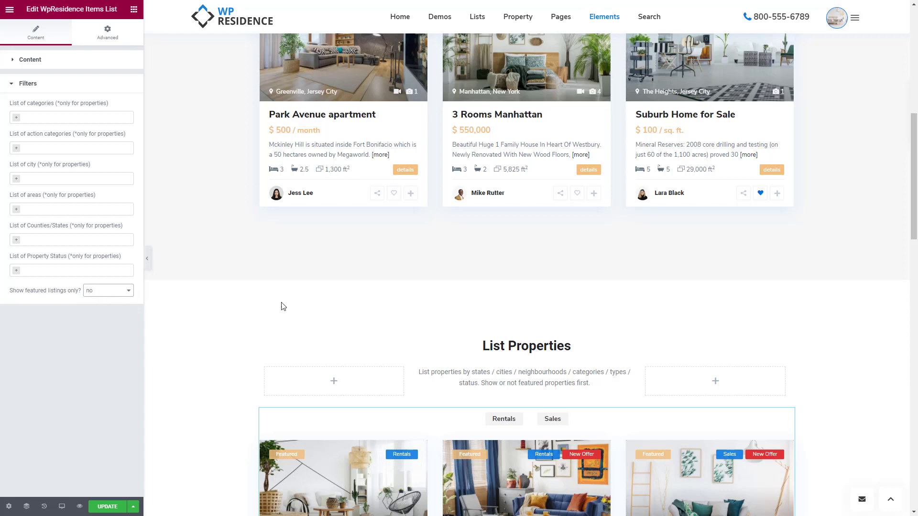
{"action": "scroll", "coordinate": [375, 315], "scroll_direction": "down", "scroll_amount": 4}
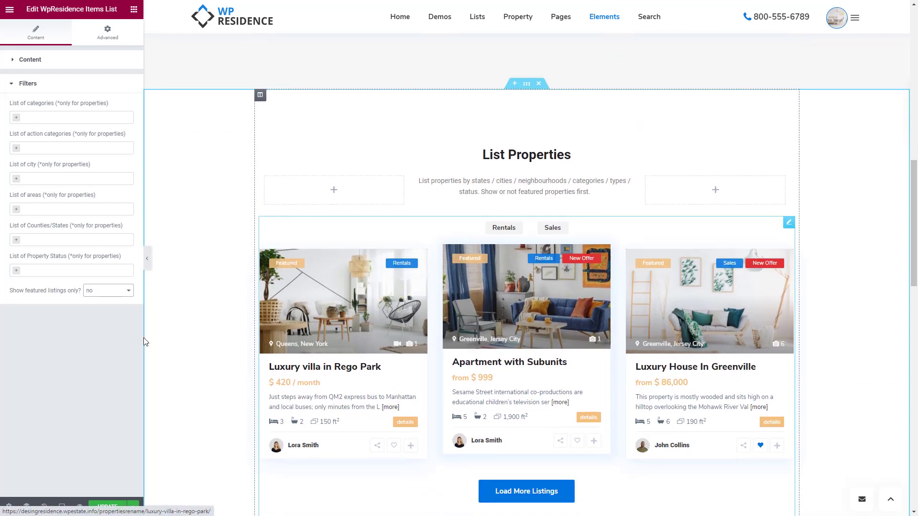
{"action": "scroll", "coordinate": [792, 191], "scroll_direction": "down", "scroll_amount": 10}
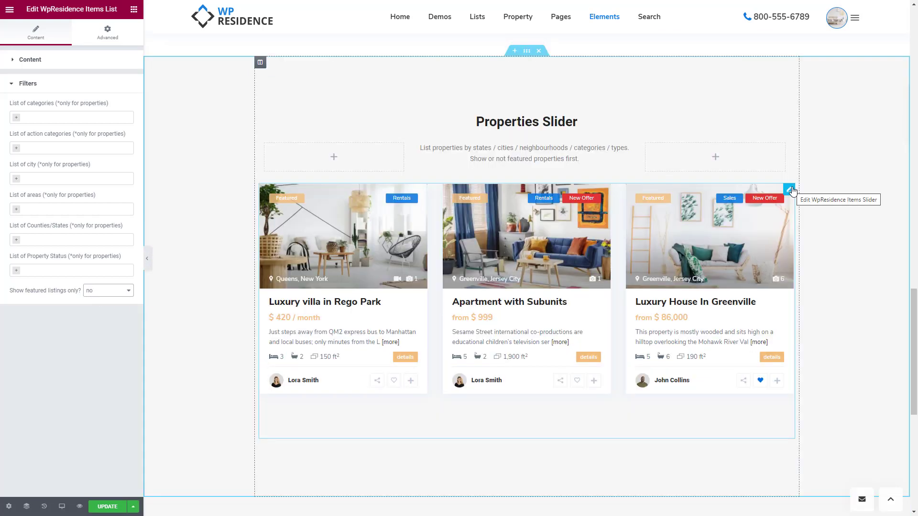
Step: Open the Properties Slider settings and leave its navigation arrows positioned on top
{"action": "left_click", "coordinate": [790, 189]}
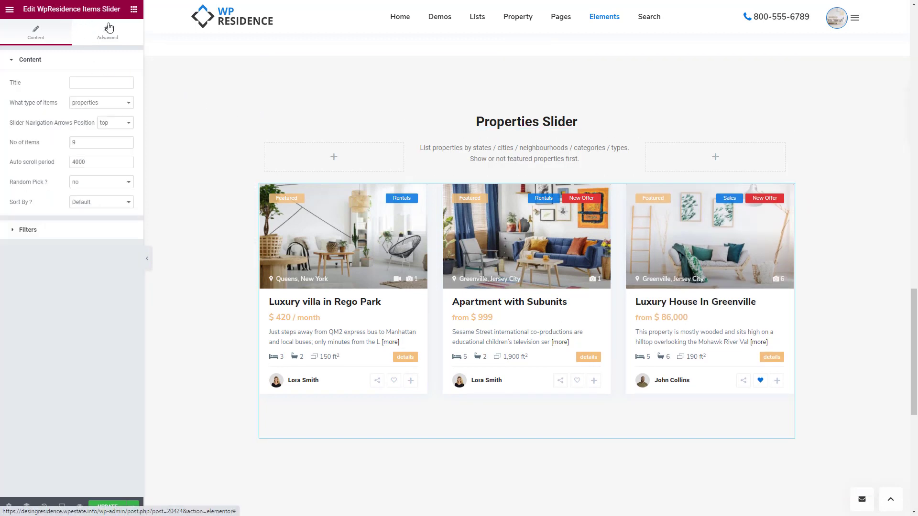
{"action": "left_click", "coordinate": [136, 13]}
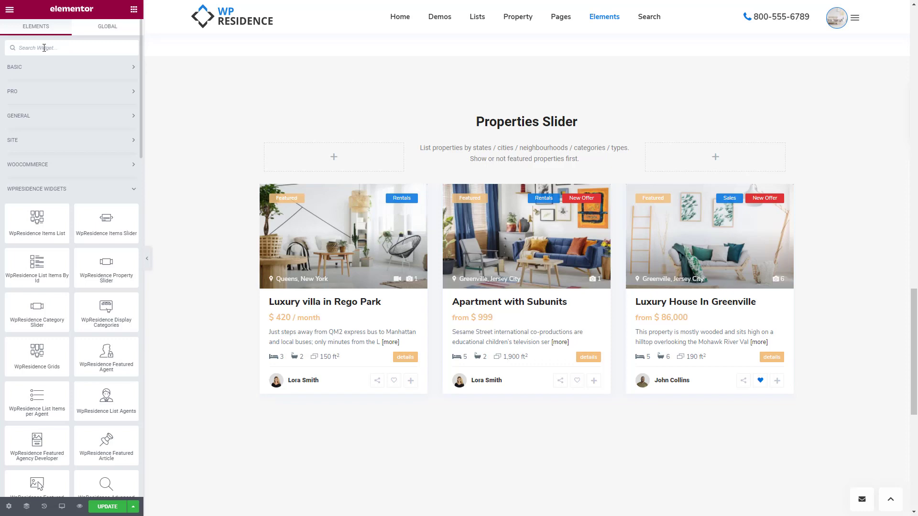
{"action": "left_click", "coordinate": [789, 191]}
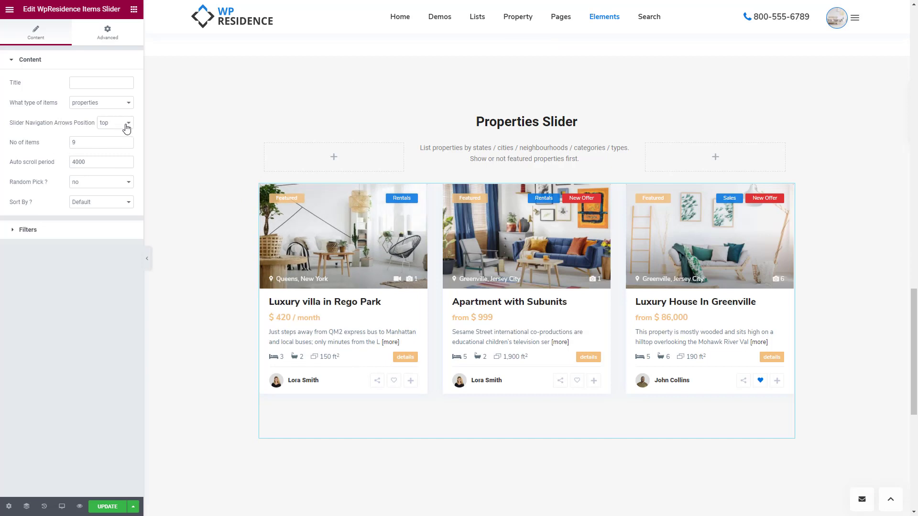
{"action": "left_click", "coordinate": [110, 127]}
{"action": "left_click", "coordinate": [48, 134]}
Step: Expand the slider's Filters, view the Rentals, Sales and Type action categories, and keep featured-only at no
{"action": "left_click", "coordinate": [48, 229]}
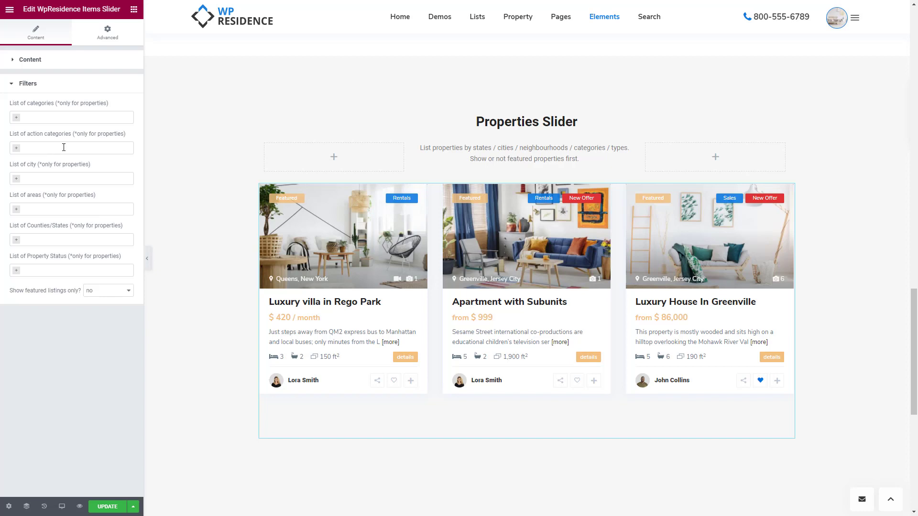
{"action": "left_click", "coordinate": [53, 179]}
{"action": "left_click", "coordinate": [110, 148]}
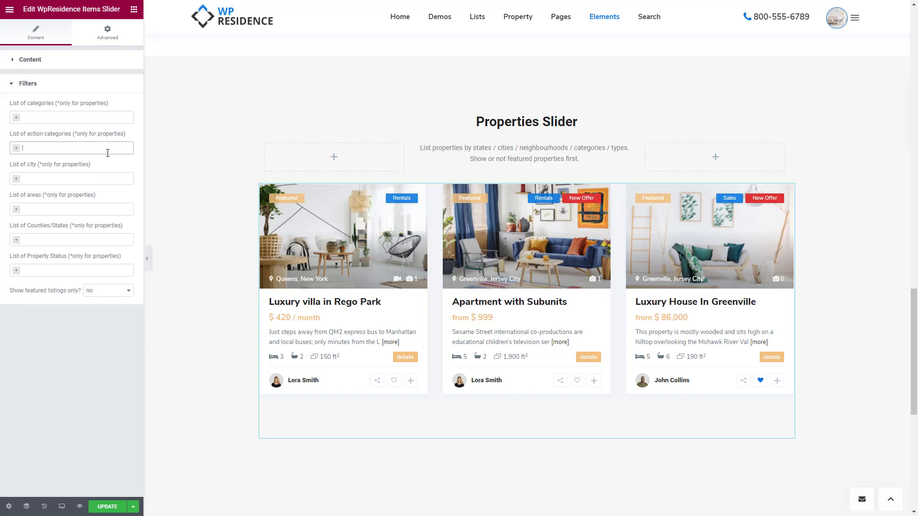
{"action": "left_click", "coordinate": [143, 198]}
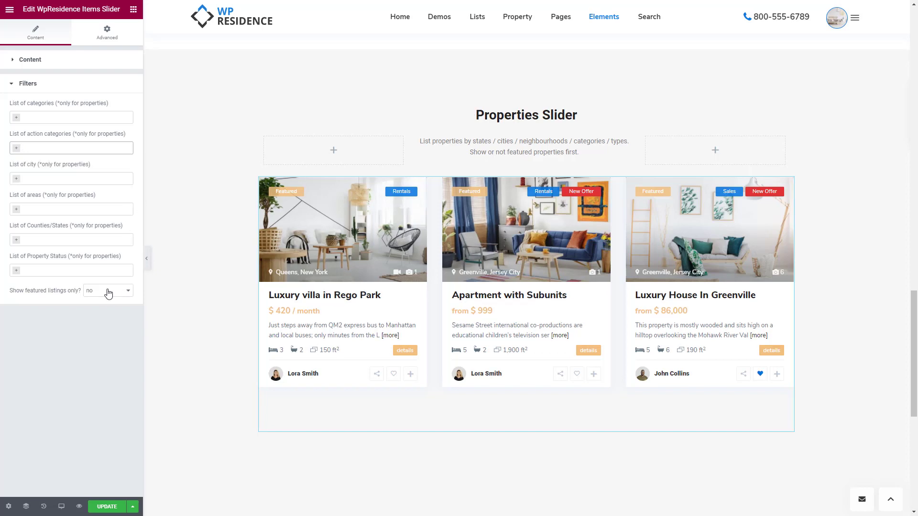
{"action": "left_click", "coordinate": [96, 295]}
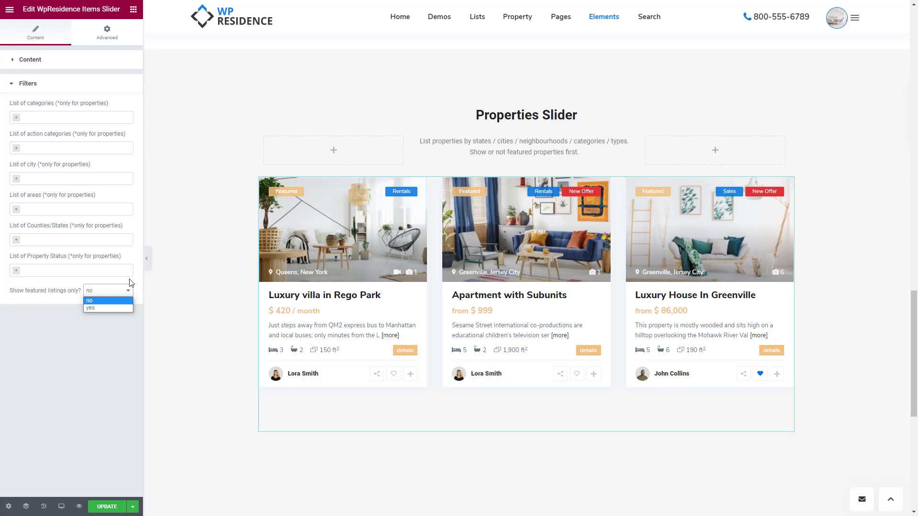
{"action": "left_click", "coordinate": [142, 281]}
Step: On the live page, advance the Properties Slider two listings, then scroll back up to List Properties
{"action": "scroll", "coordinate": [193, 402], "scroll_direction": "up", "scroll_amount": 1}
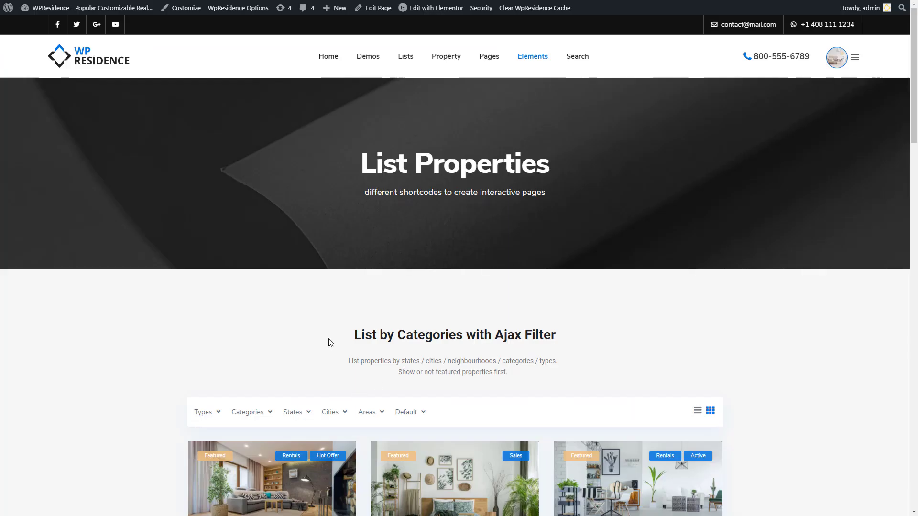
{"action": "scroll", "coordinate": [555, 404], "scroll_direction": "down", "scroll_amount": 7}
{"action": "scroll", "coordinate": [627, 416], "scroll_direction": "down", "scroll_amount": 17}
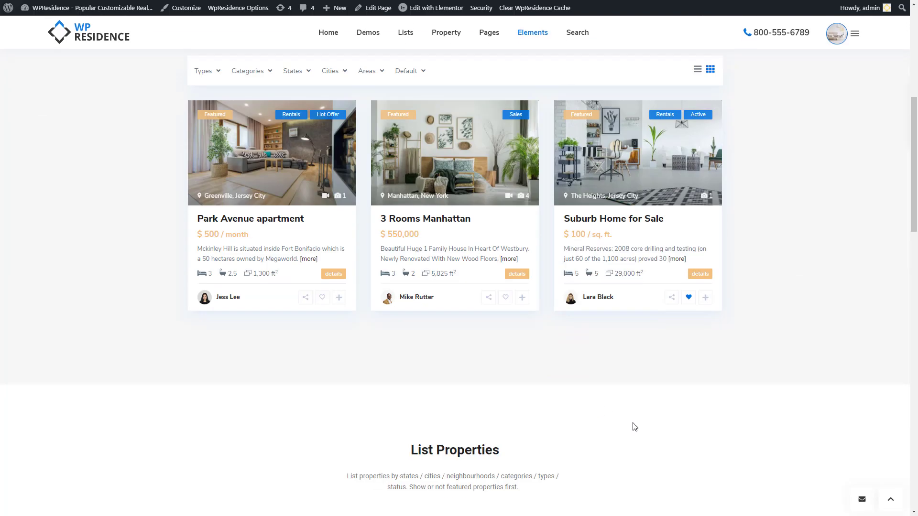
{"action": "scroll", "coordinate": [627, 419], "scroll_direction": "down", "scroll_amount": 4}
{"action": "scroll", "coordinate": [717, 422], "scroll_direction": "up", "scroll_amount": 4}
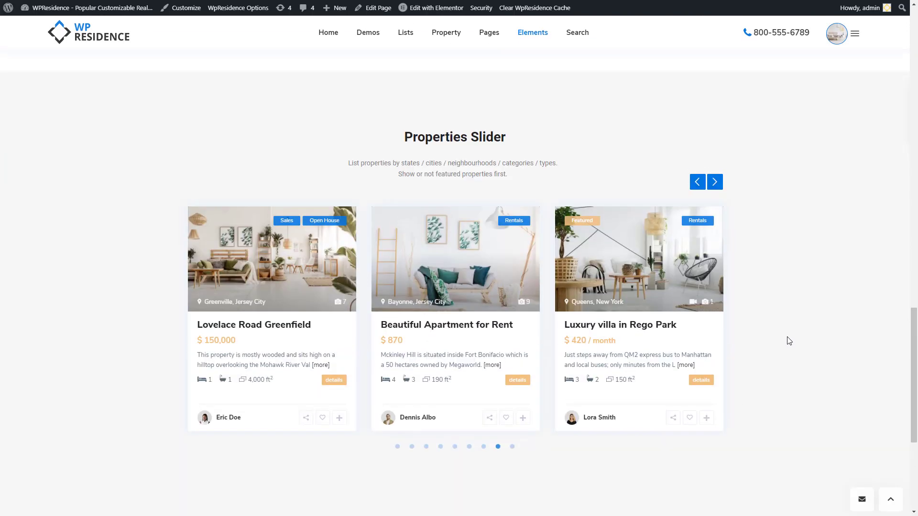
{"action": "left_click", "coordinate": [715, 182]}
{"action": "left_click", "coordinate": [716, 183]}
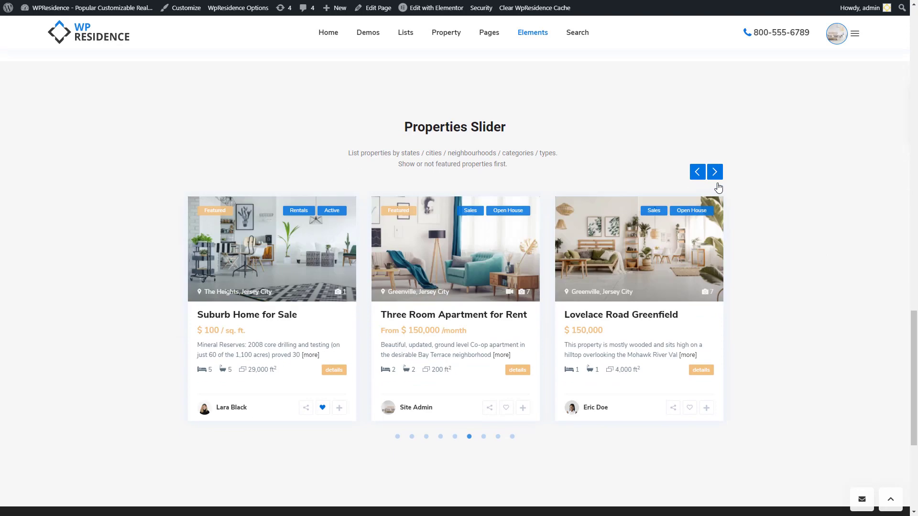
{"action": "scroll", "coordinate": [779, 259], "scroll_direction": "up", "scroll_amount": 11}
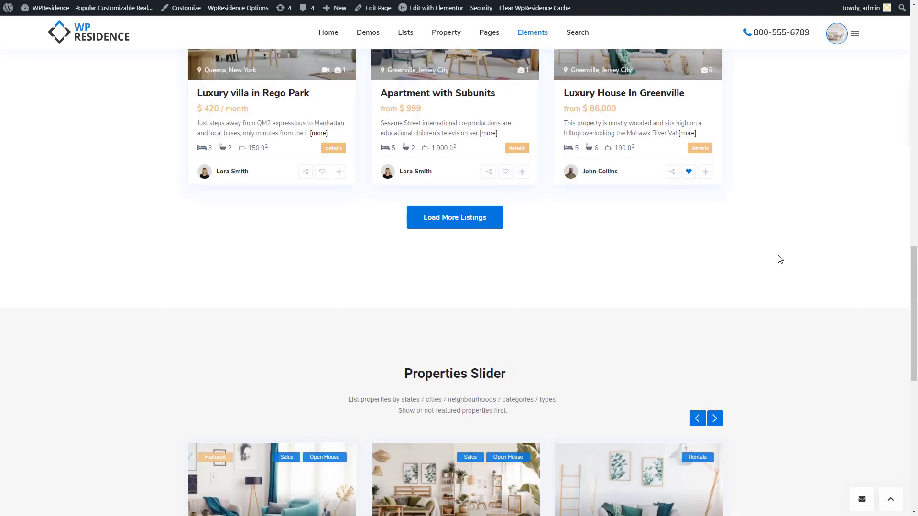